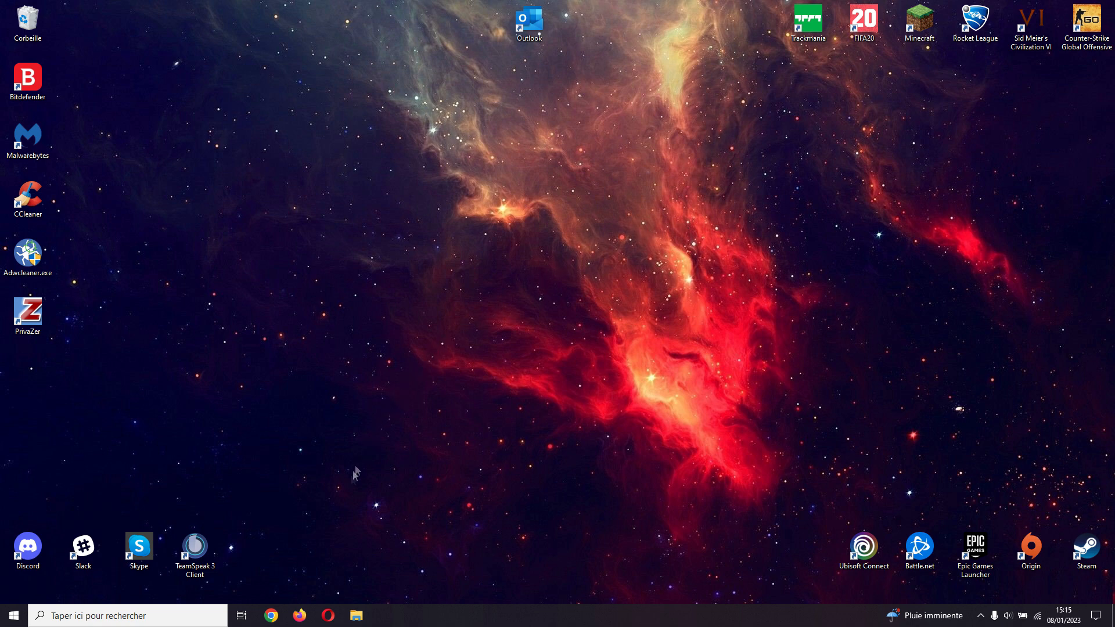
Search Google for "driver cloud" in Chrome and open the DriversCloud website.
{"action": "left_click", "coordinate": [271, 617]}
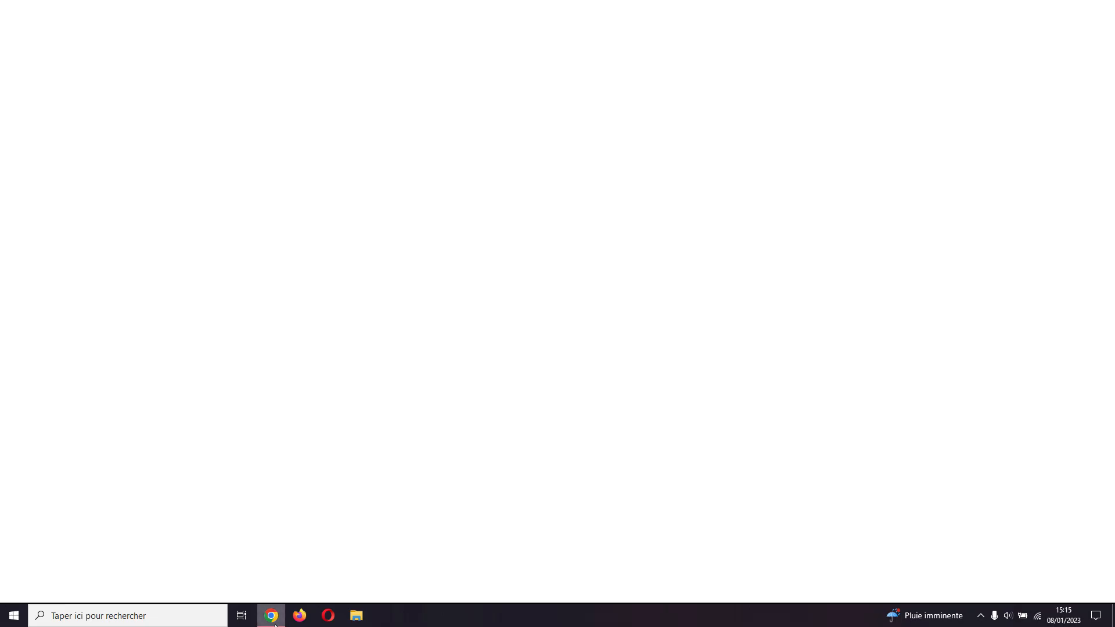
{"action": "type", "text": "d"}
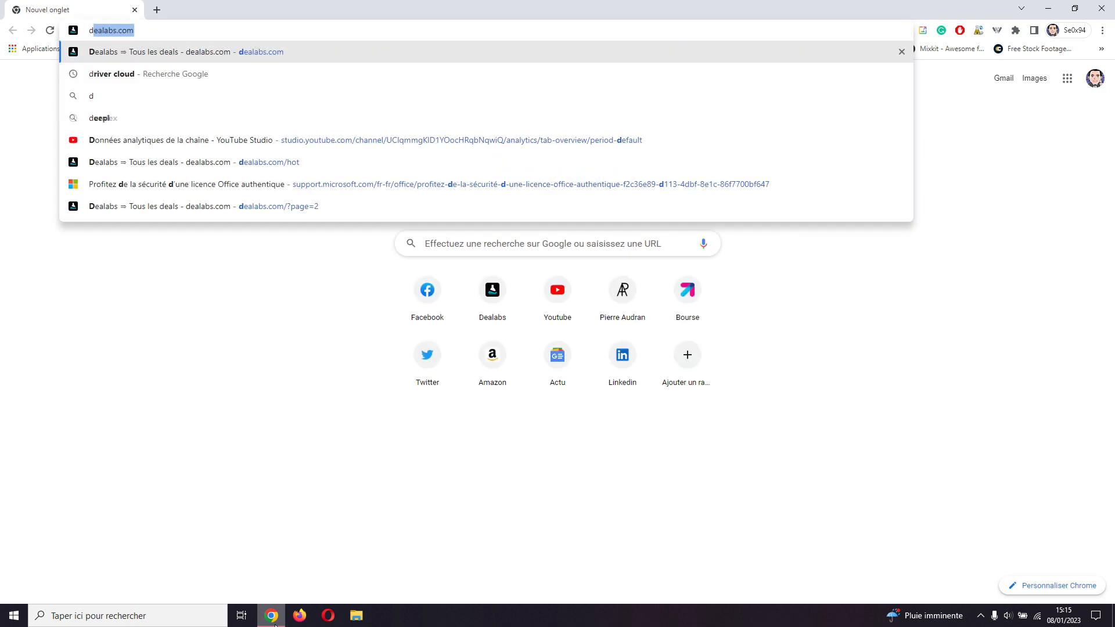
{"action": "type", "text": "river cloud"}
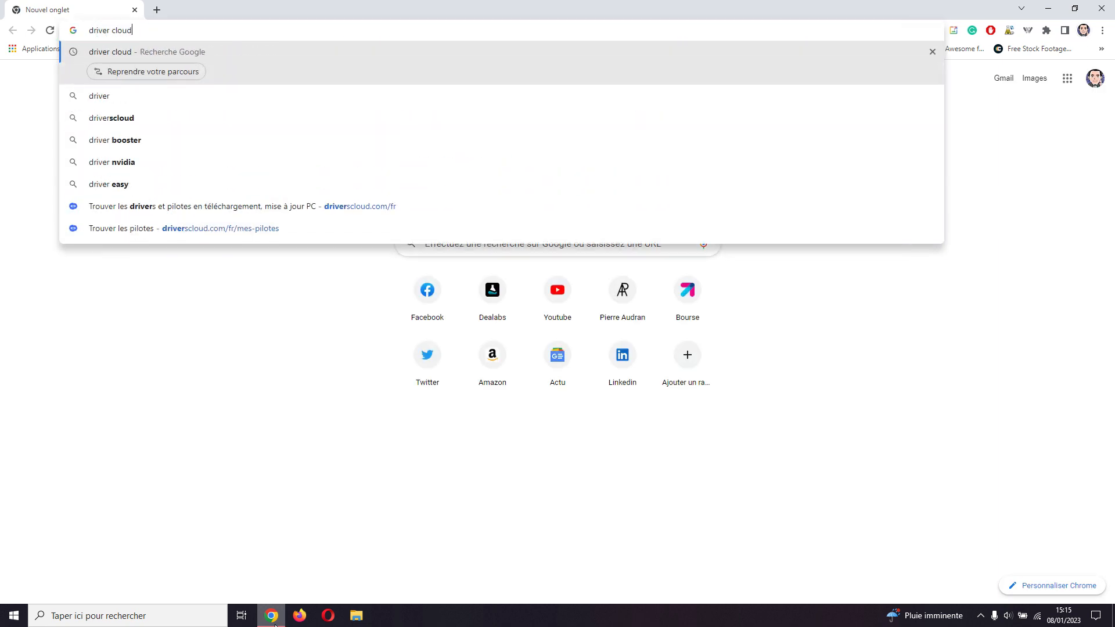
{"action": "key", "text": "Return"}
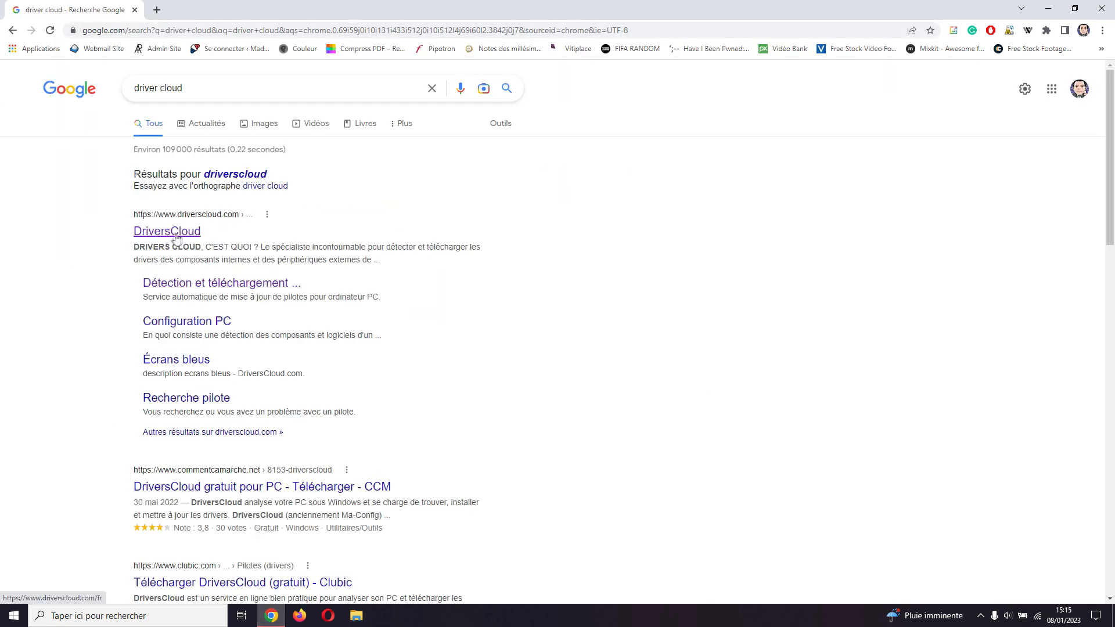
{"action": "left_click", "coordinate": [181, 232]}
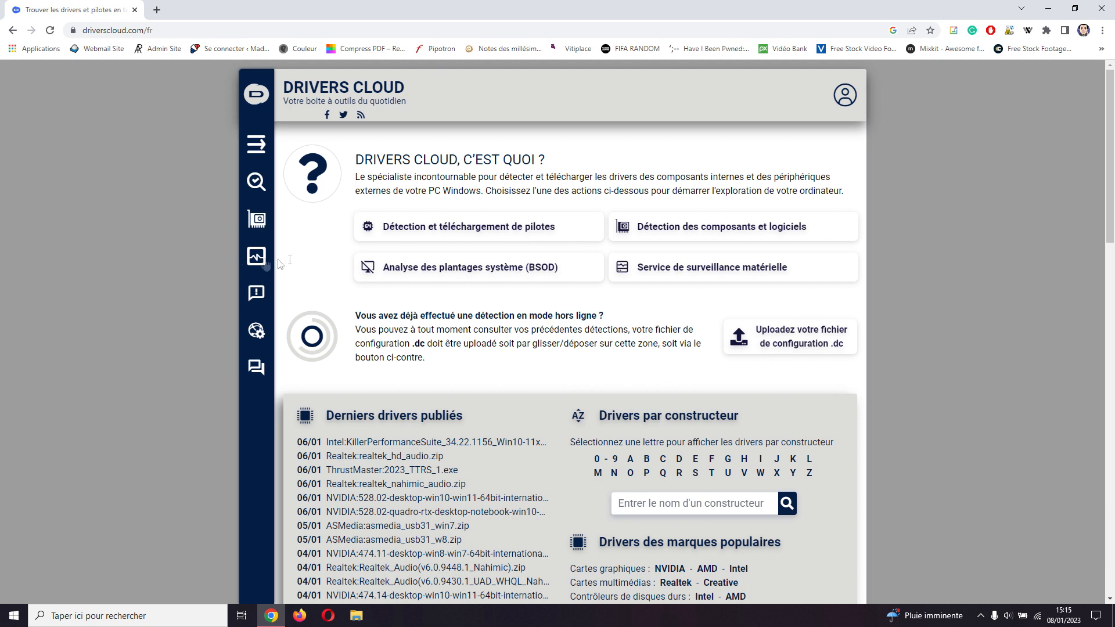
Open the "Détection et téléchargement de pilotes" page and review the agent installation instructions.
{"action": "left_click", "coordinate": [473, 229]}
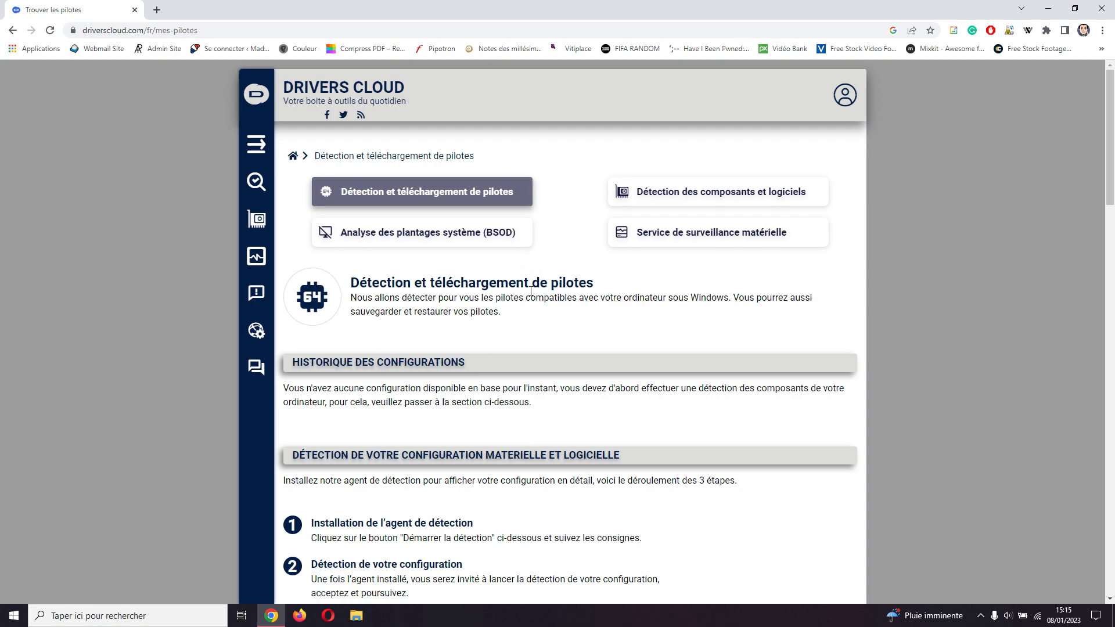
{"action": "scroll", "coordinate": [531, 290], "scroll_direction": "down", "scroll_amount": 4}
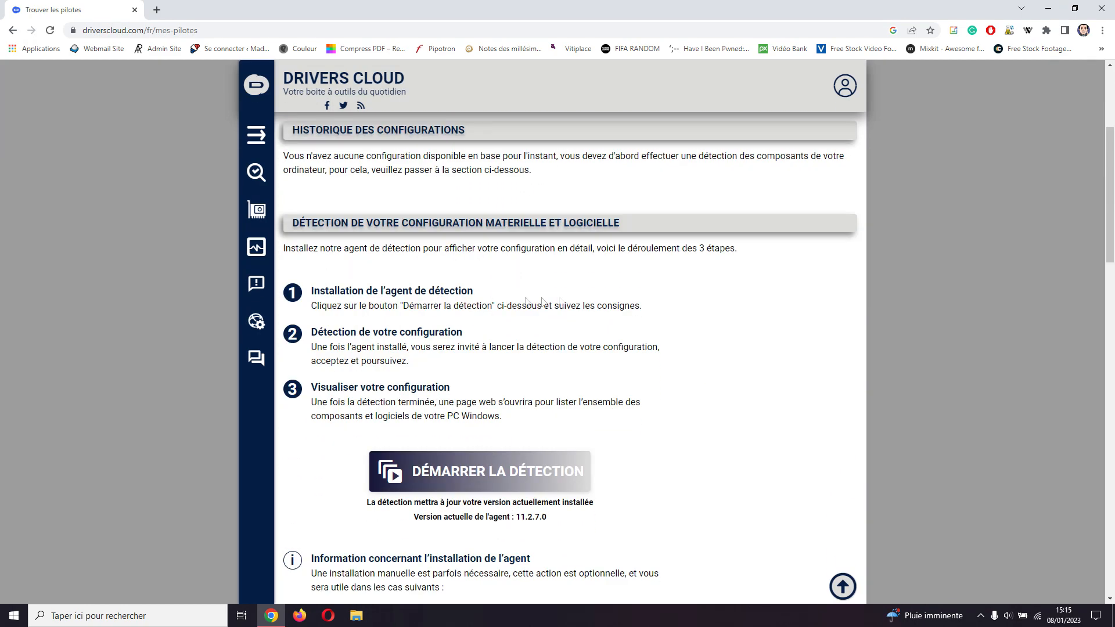
{"action": "left_click_drag", "start_coordinate": [644, 308], "coordinate": [322, 289]}
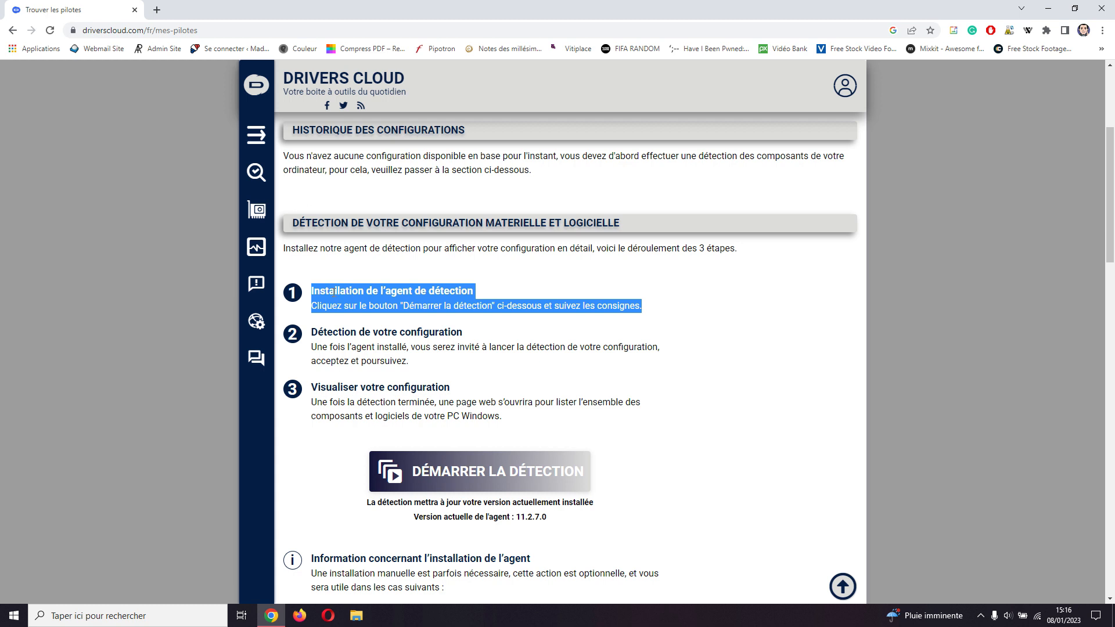
{"action": "left_click", "coordinate": [395, 359]}
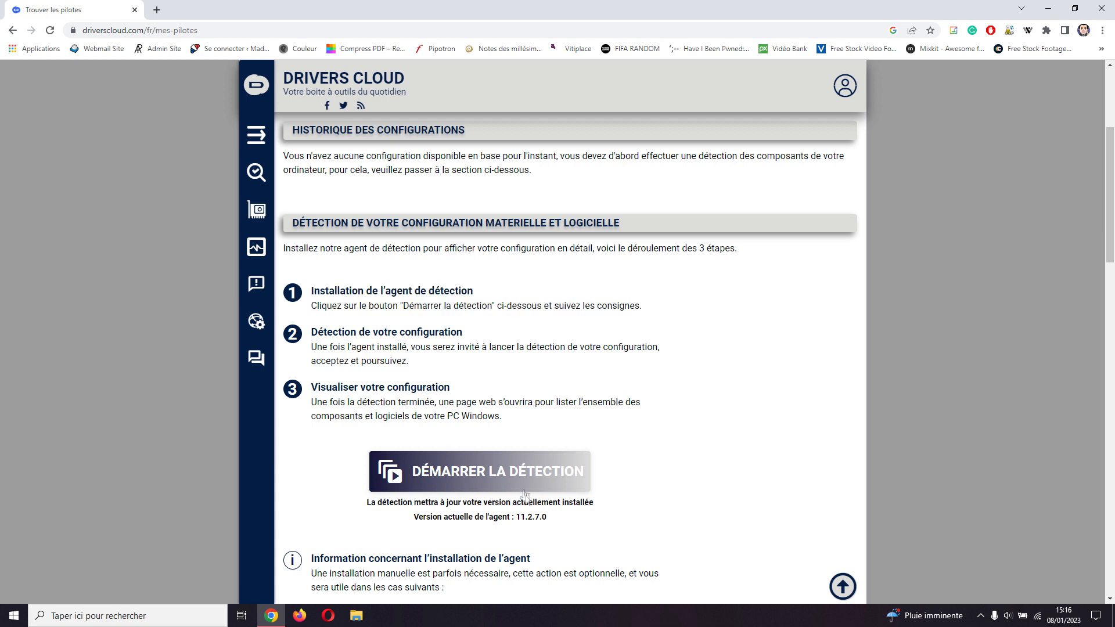
Start the DriversCloud detection agent with permission to modify the device, and launch the standard driver detection.
{"action": "left_click", "coordinate": [486, 480]}
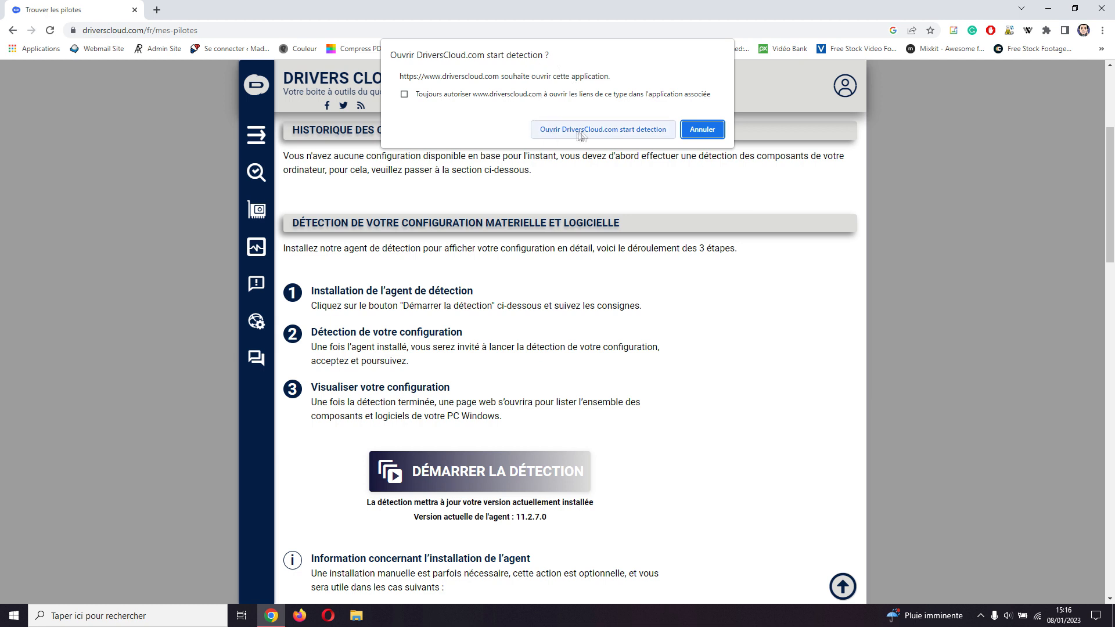
{"action": "left_click", "coordinate": [607, 132]}
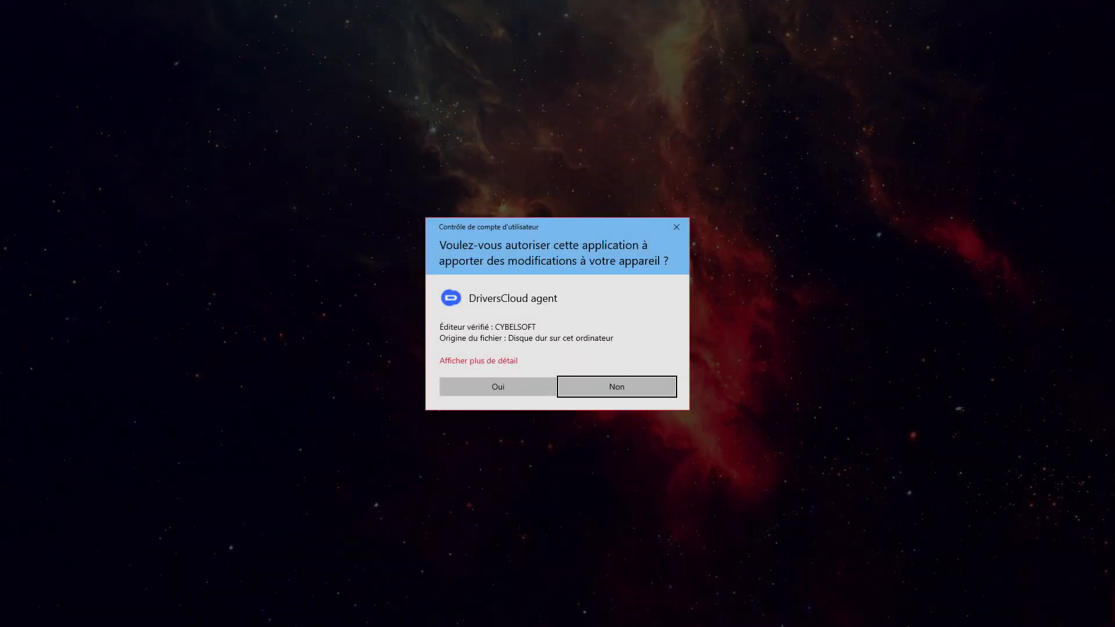
{"action": "left_click", "coordinate": [498, 386]}
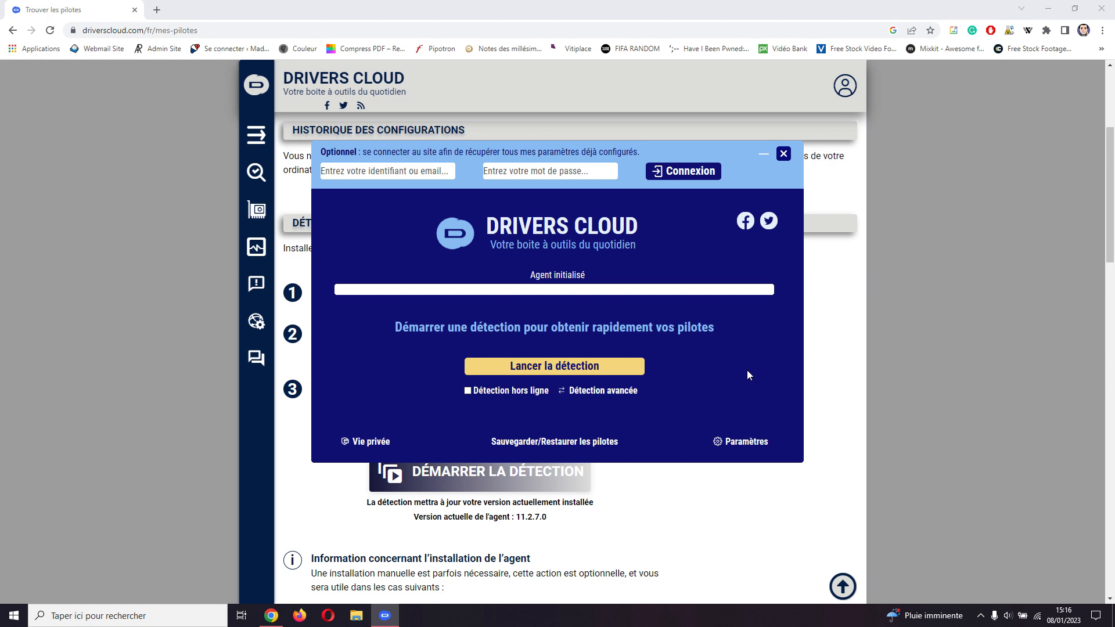
{"action": "left_click", "coordinate": [522, 367]}
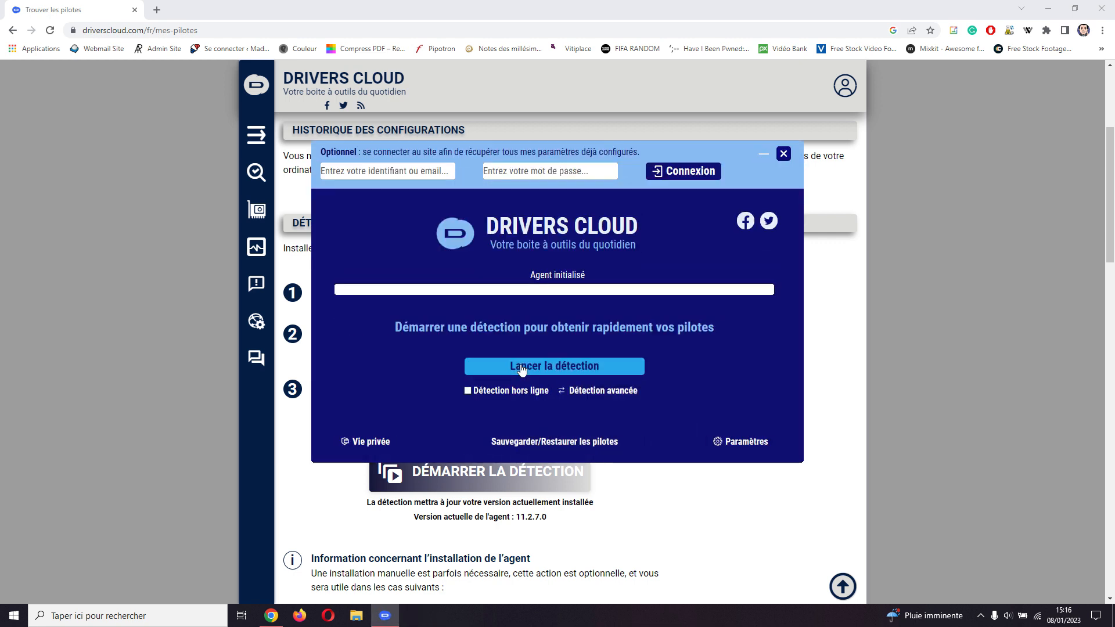
{"action": "left_click", "coordinate": [521, 367]}
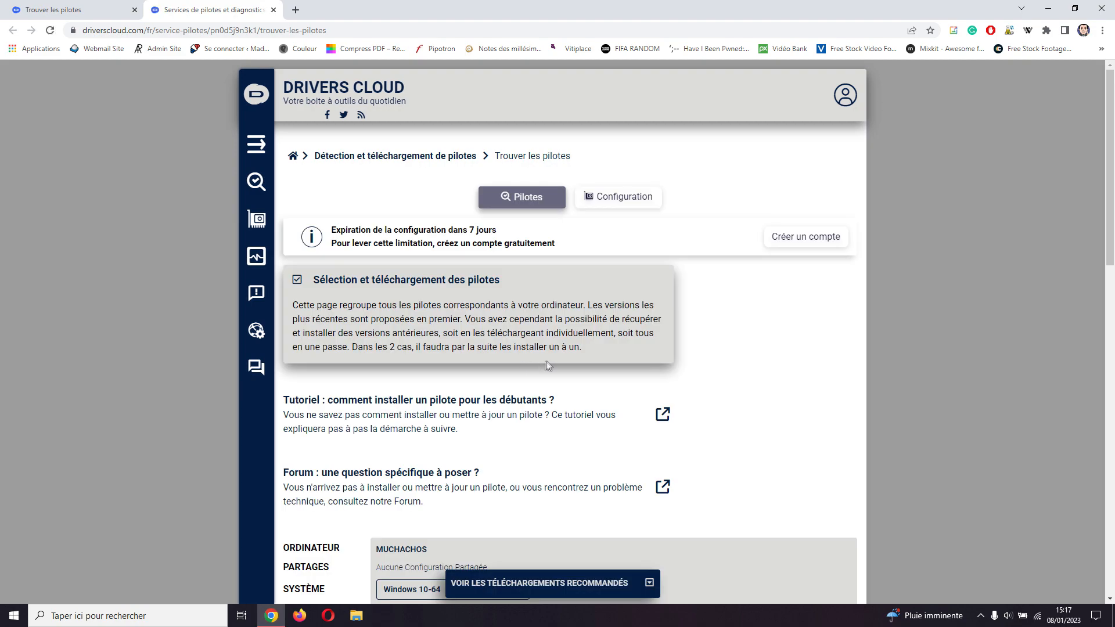
Examine the list of available drivers by category, comparing installed and latest versions for the graphics, network and PCI cards.
{"action": "scroll", "coordinate": [547, 364], "scroll_direction": "down", "scroll_amount": 2}
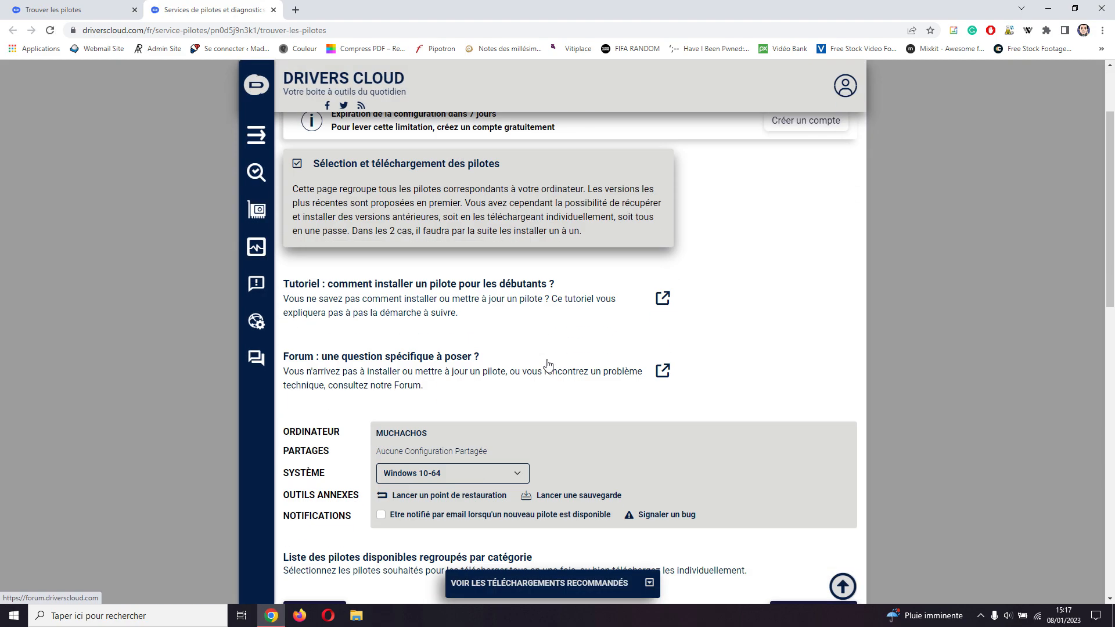
{"action": "scroll", "coordinate": [547, 363], "scroll_direction": "down", "scroll_amount": 11}
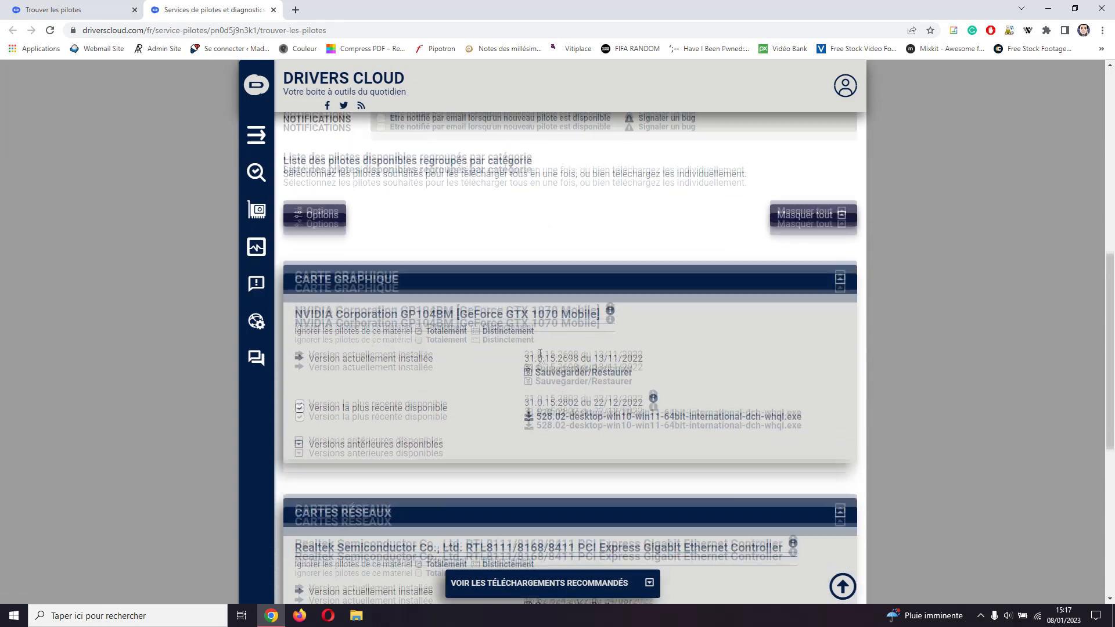
{"action": "scroll", "coordinate": [540, 357], "scroll_direction": "down", "scroll_amount": 2}
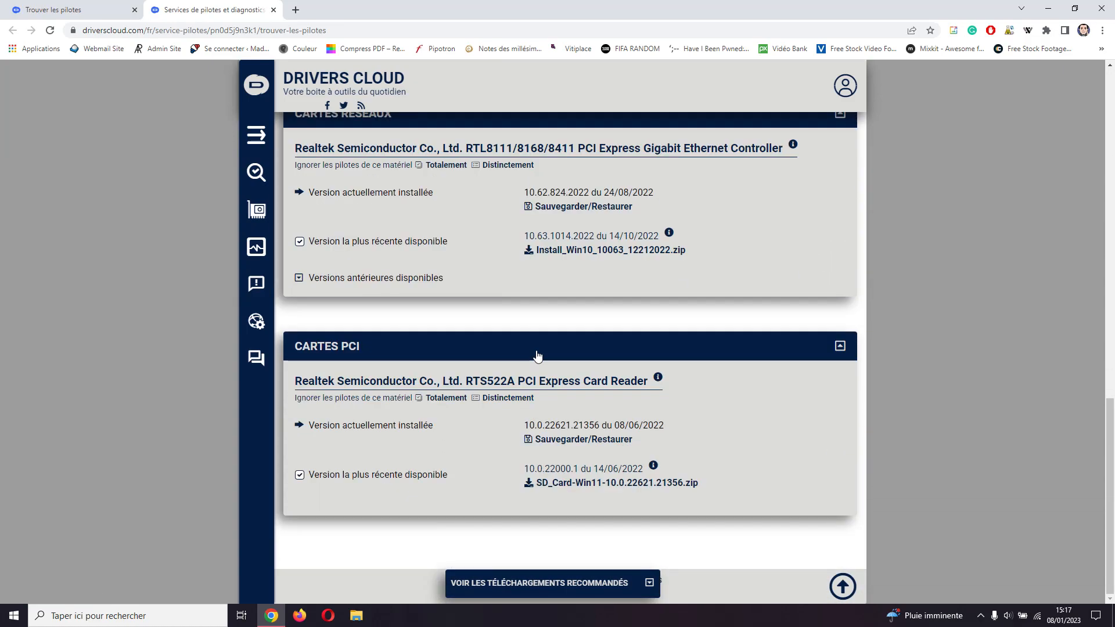
{"action": "scroll", "coordinate": [712, 357], "scroll_direction": "up", "scroll_amount": 4}
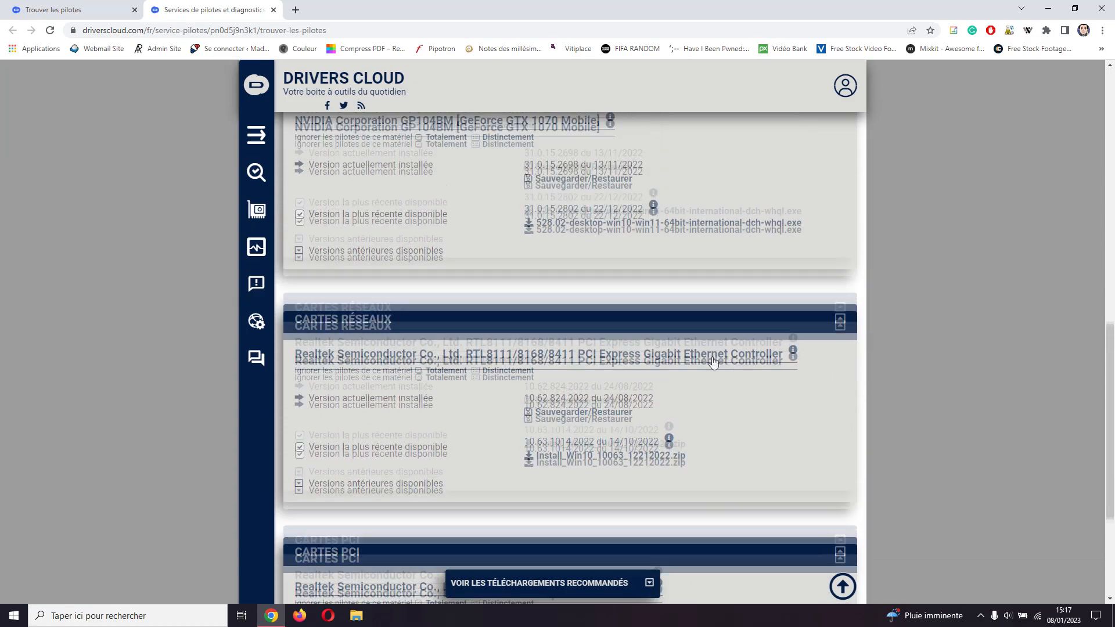
{"action": "scroll", "coordinate": [714, 363], "scroll_direction": "up", "scroll_amount": 2}
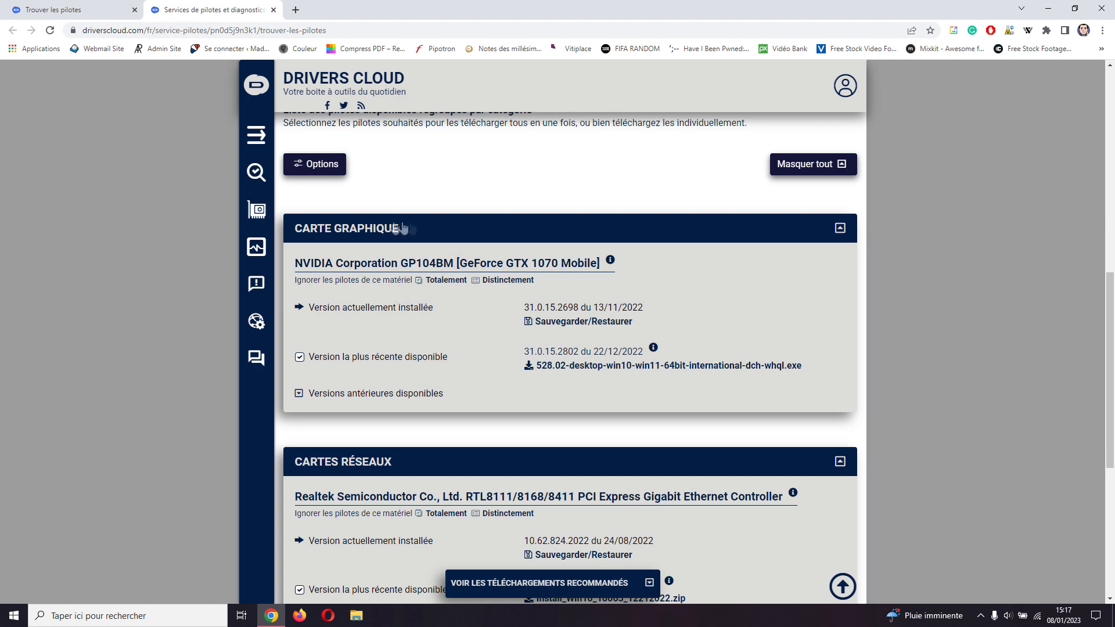
{"action": "scroll", "coordinate": [419, 253], "scroll_direction": "down", "scroll_amount": 3}
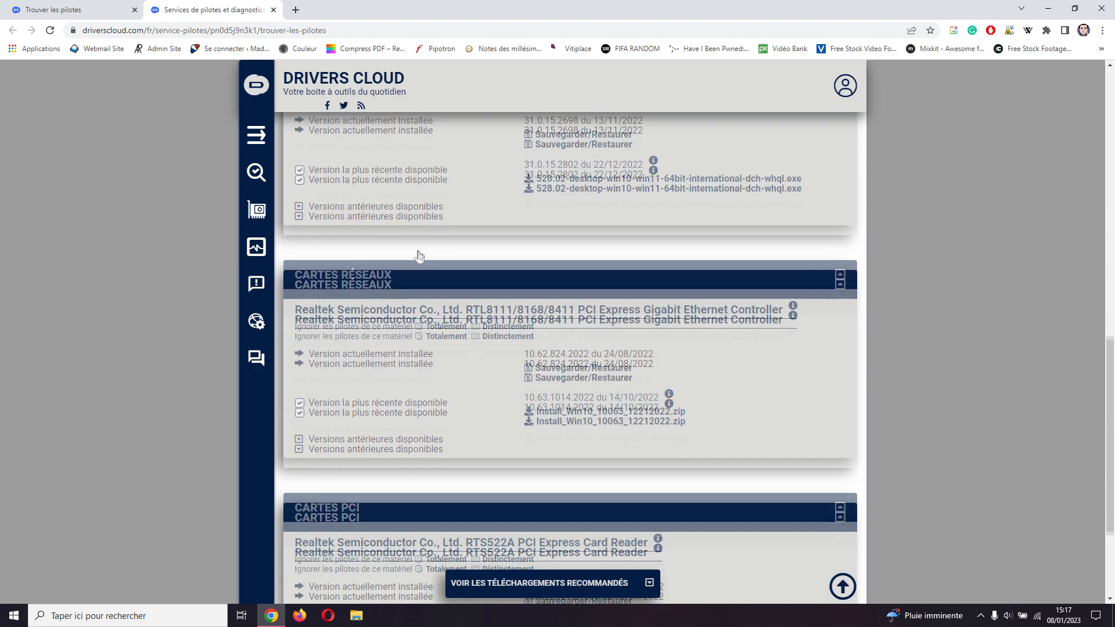
{"action": "scroll", "coordinate": [427, 250], "scroll_direction": "down", "scroll_amount": 2}
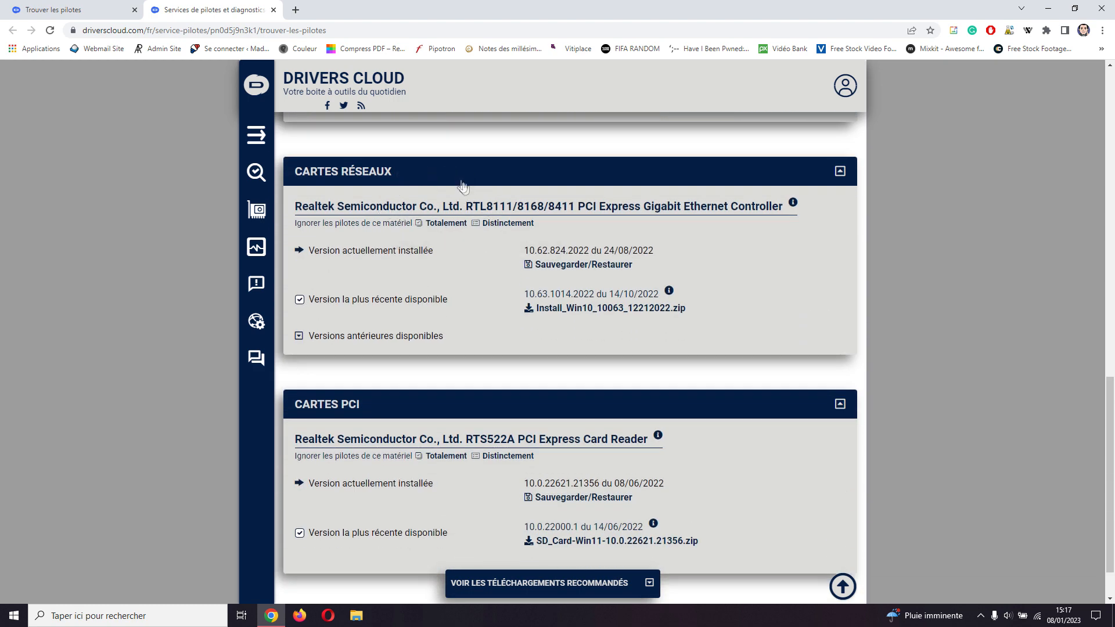
{"action": "scroll", "coordinate": [446, 197], "scroll_direction": "down", "scroll_amount": 1}
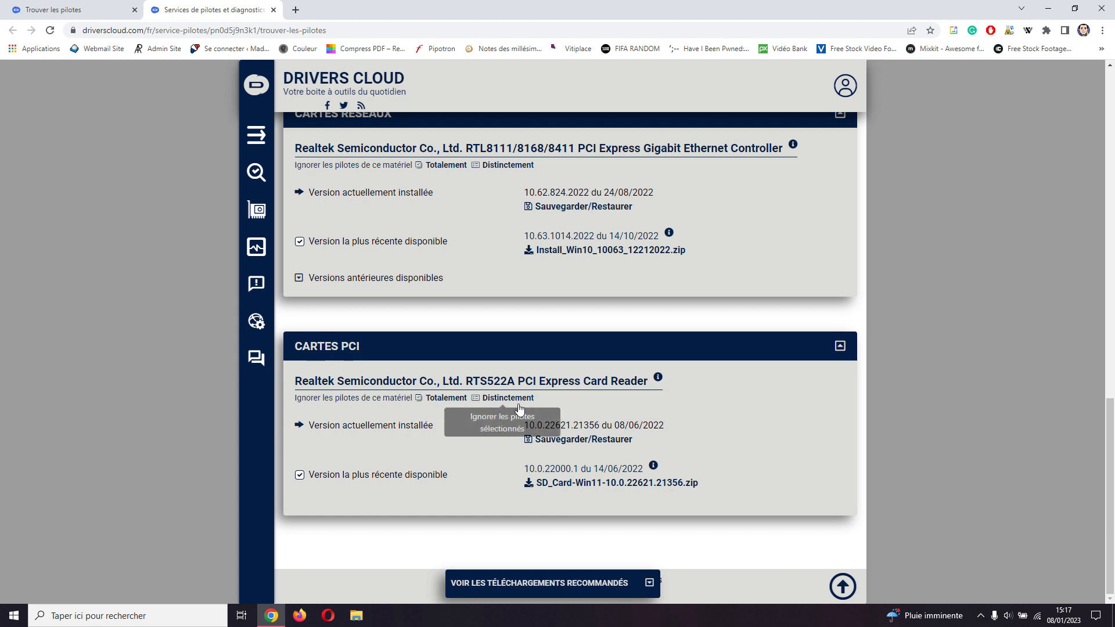
{"action": "scroll", "coordinate": [410, 167], "scroll_direction": "up", "scroll_amount": 1}
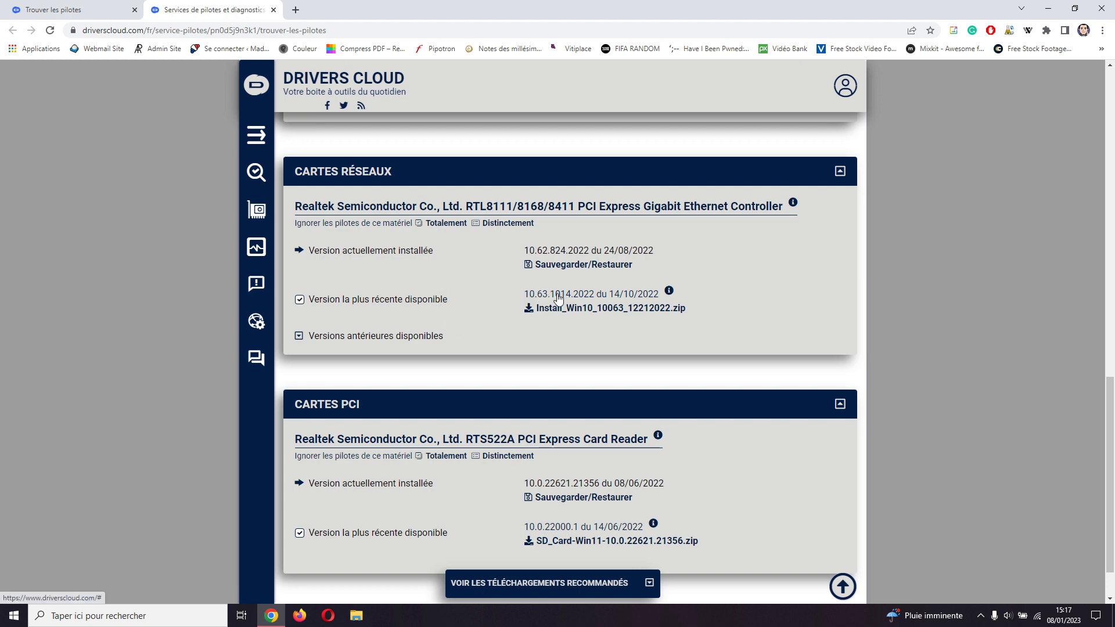
{"action": "scroll", "coordinate": [558, 298], "scroll_direction": "up", "scroll_amount": 3}
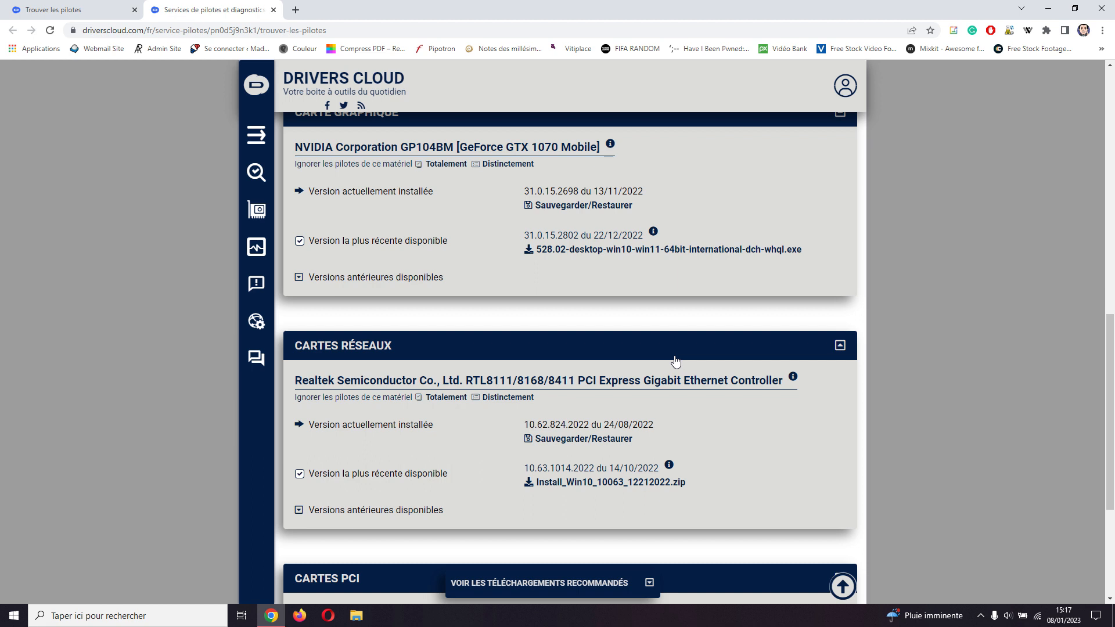
Review the comparison between the installed and proposed drivers for the Realtek Ethernet controller, and close it.
{"action": "left_click", "coordinate": [441, 386]}
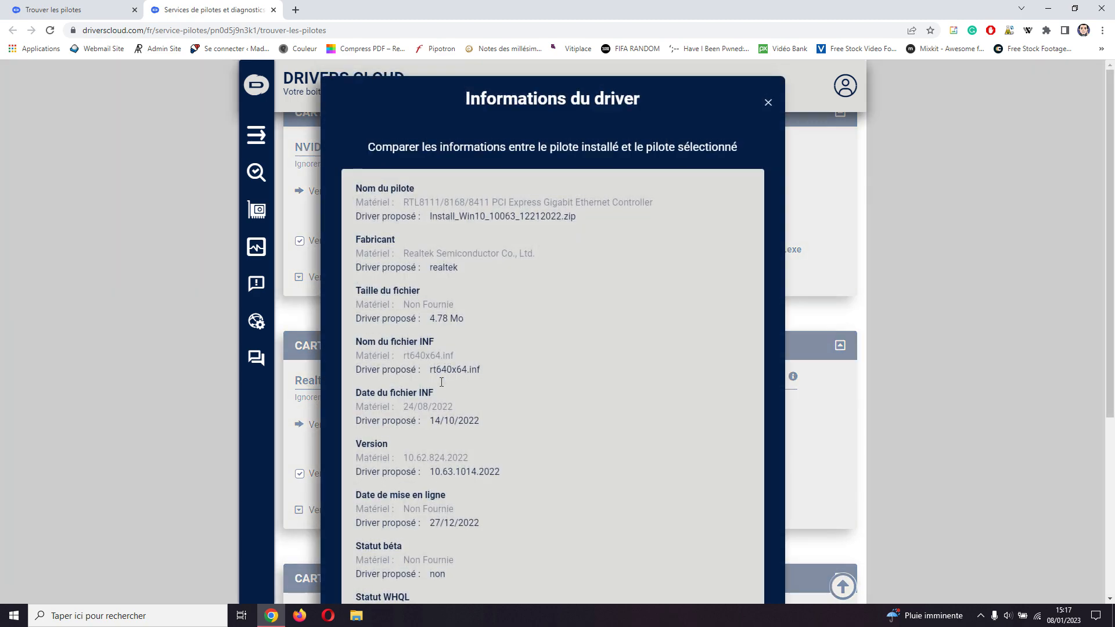
{"action": "scroll", "coordinate": [482, 277], "scroll_direction": "down", "scroll_amount": 5}
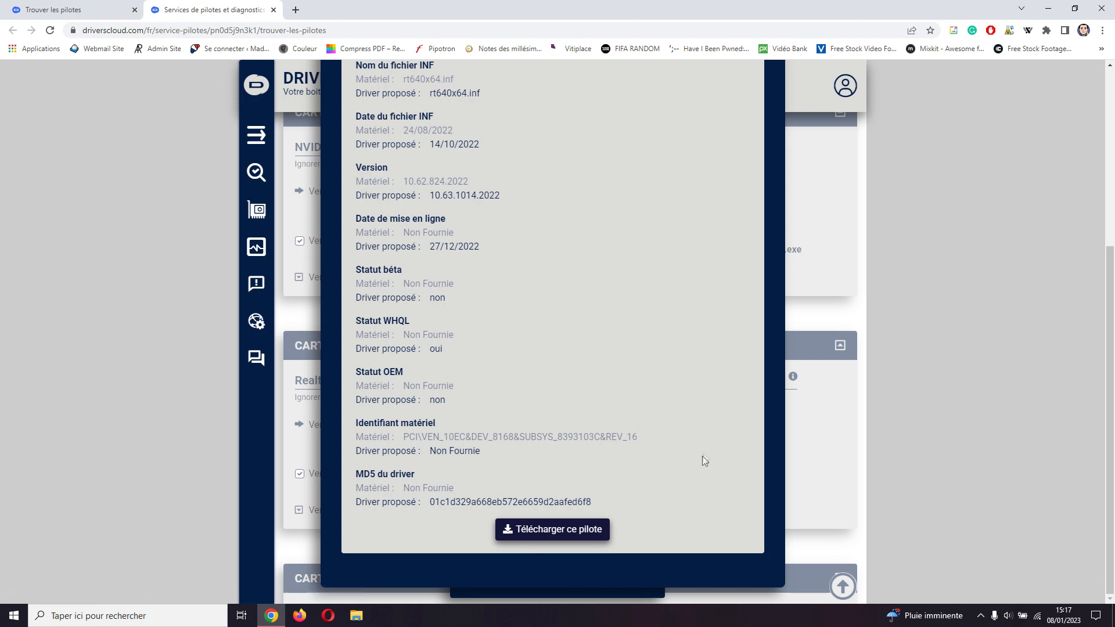
{"action": "scroll", "coordinate": [702, 447], "scroll_direction": "up", "scroll_amount": 4}
{"action": "left_click", "coordinate": [765, 100]}
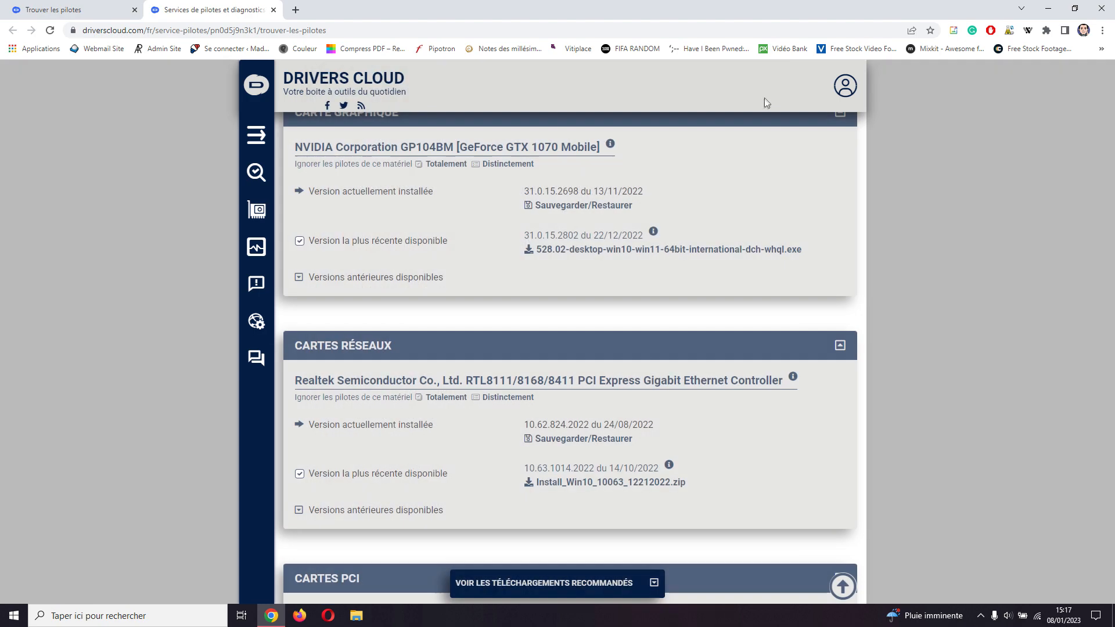
Review the remaining network and PCI card driver entries, and show the Windows desktop.
{"action": "scroll", "coordinate": [459, 315], "scroll_direction": "down", "scroll_amount": 3}
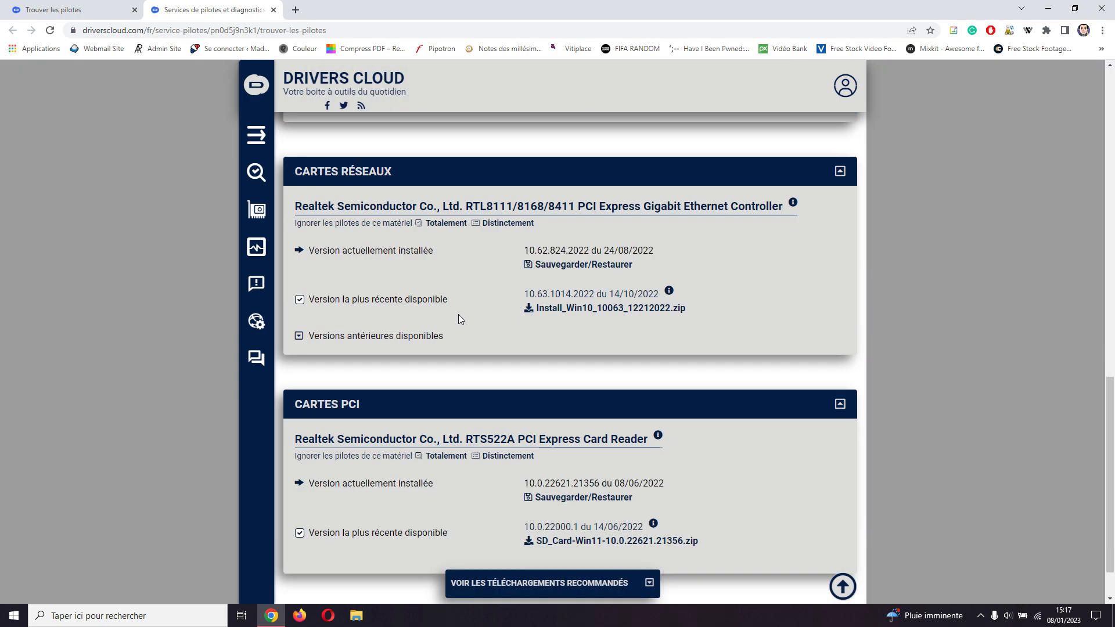
{"action": "scroll", "coordinate": [458, 315], "scroll_direction": "down", "scroll_amount": 1}
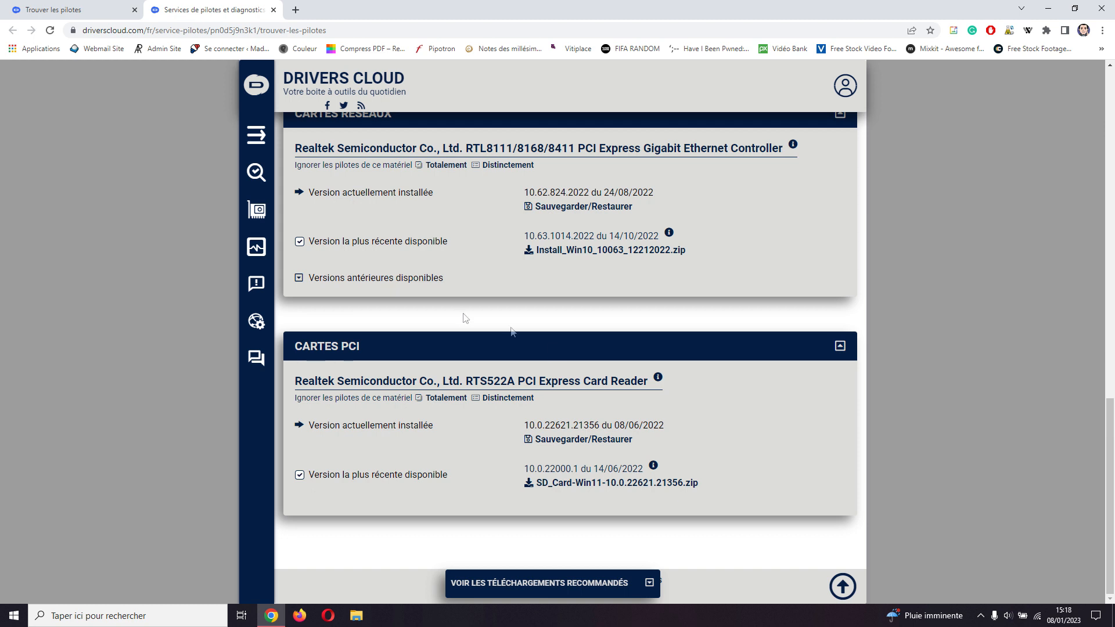
{"action": "left_click", "coordinate": [1111, 622]}
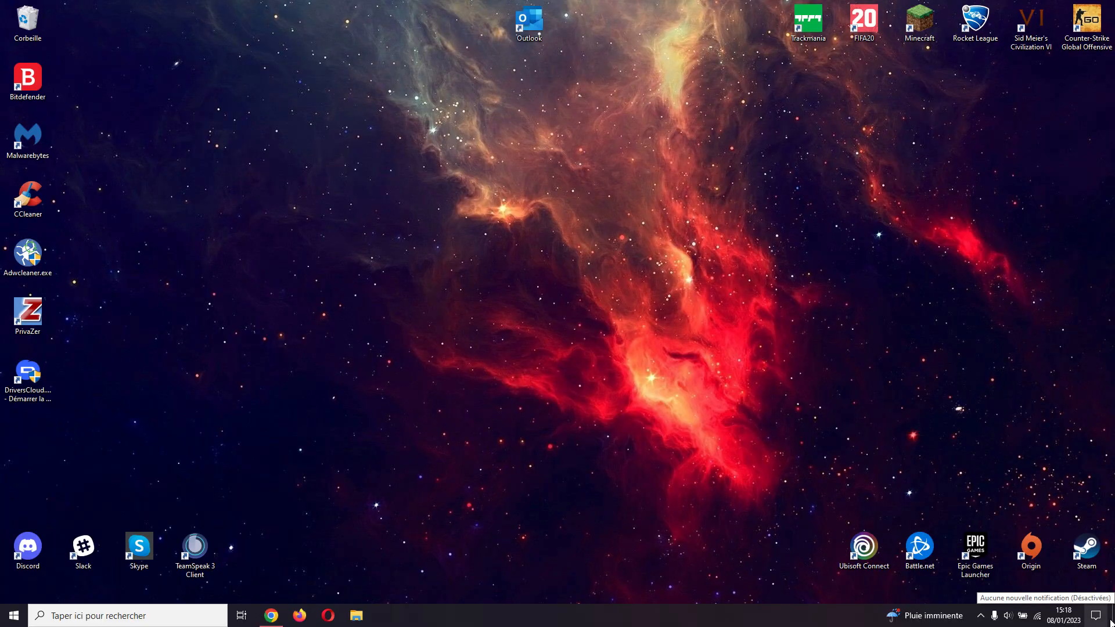